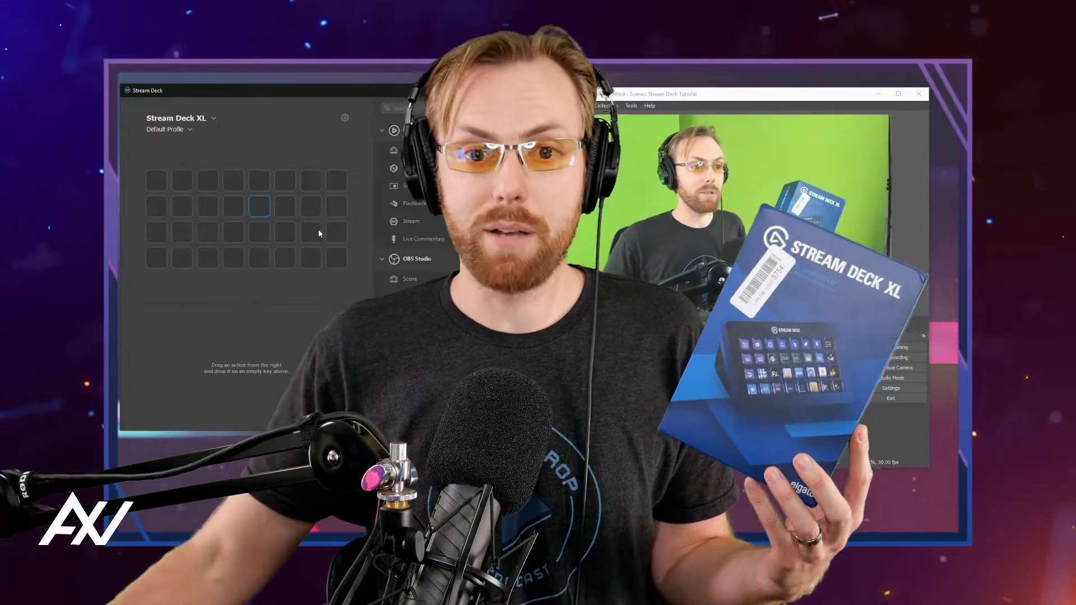
Step: Switch to the browser and show the Google results for 'stream deck software'
scroll(395, 234, "down", 6)
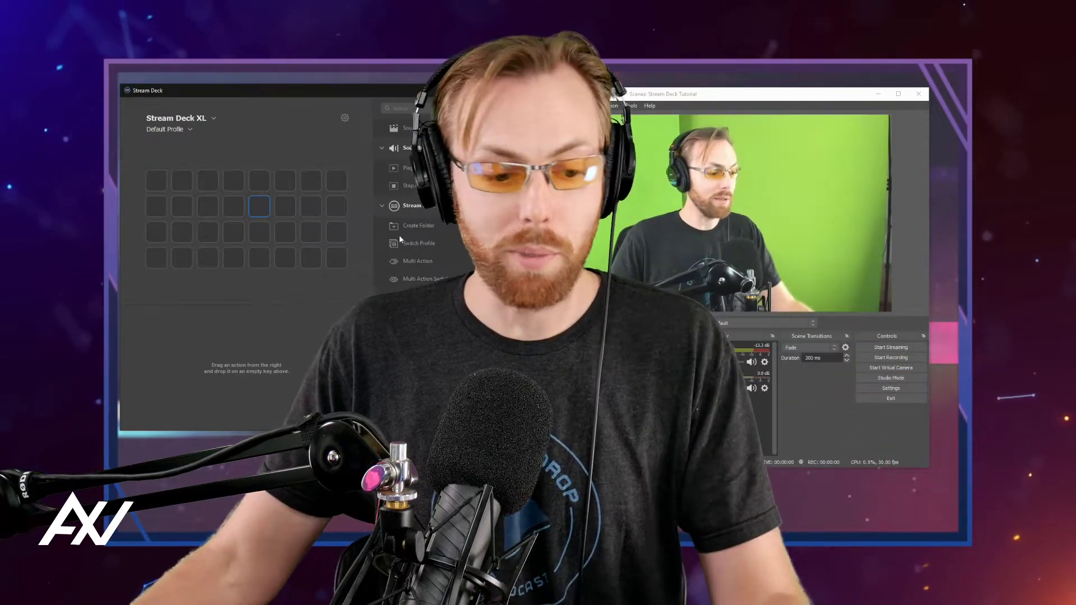
key("alt+Tab")
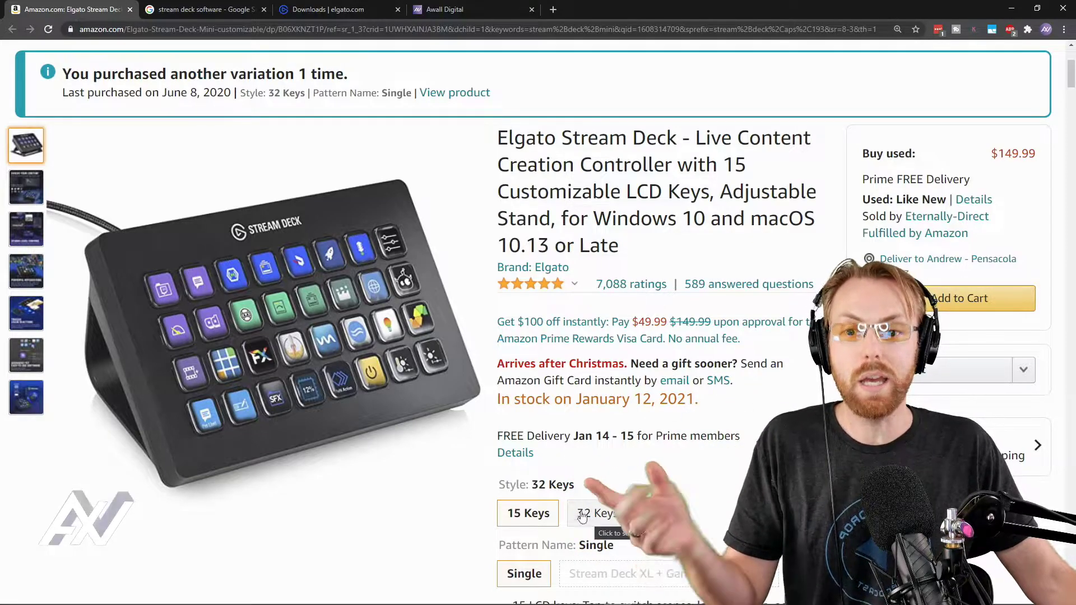
left_click(201, 9)
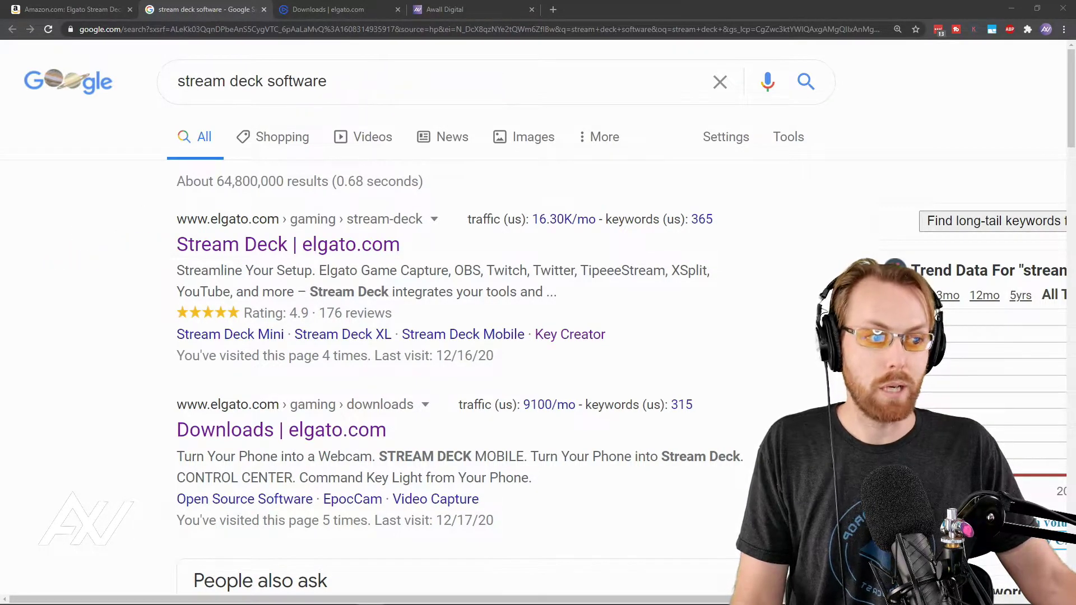
Step: Open the Downloads | elgato.com page from the Google results
left_click(352, 8)
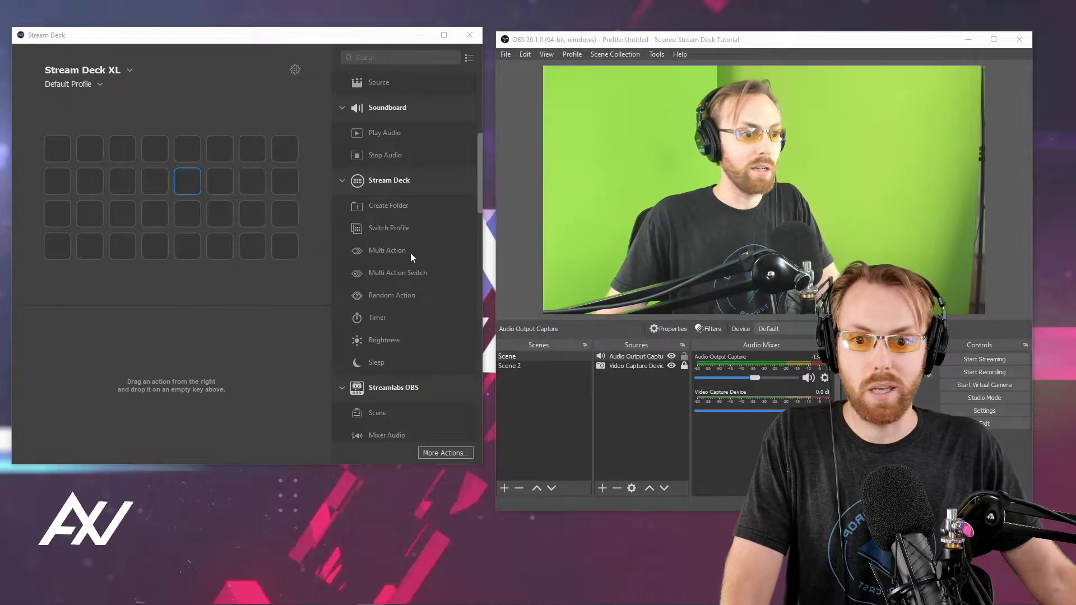
Step: Place a Multi Action on an empty Stream Deck XL key, opening its empty action list
left_click_drag(398, 253, 125, 179)
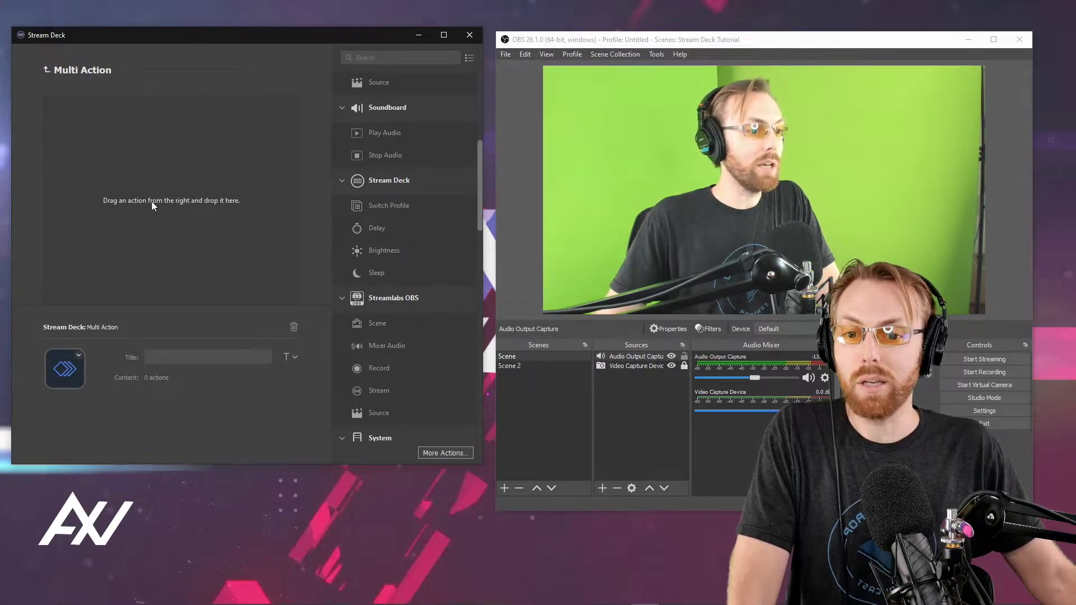
Step: Title the new multi action START
scroll(428, 214, "down", 3)
scroll(428, 214, "up", 5)
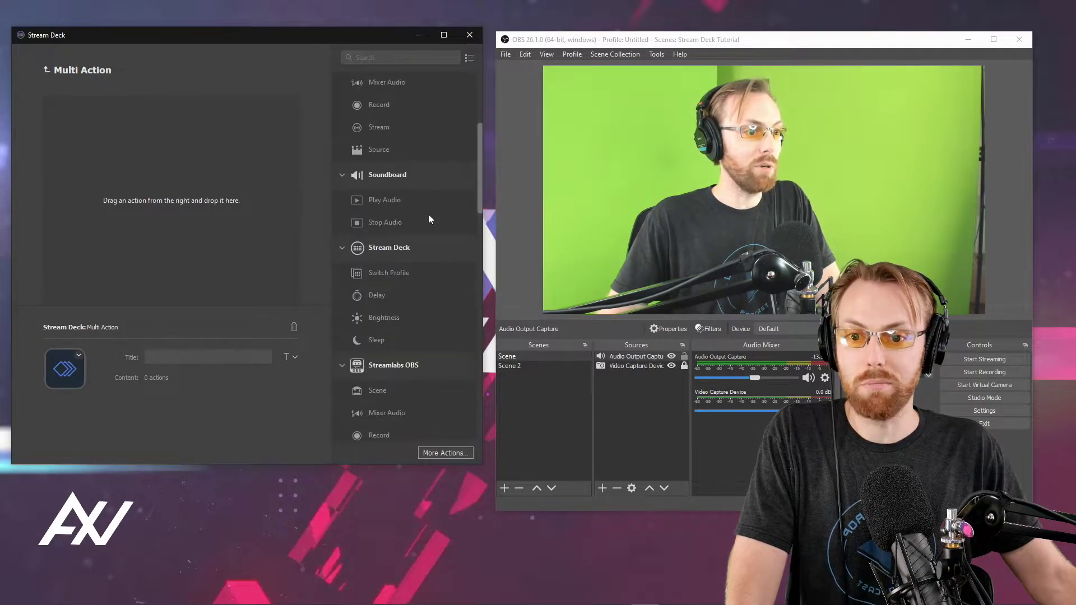
scroll(430, 219, "down", 2)
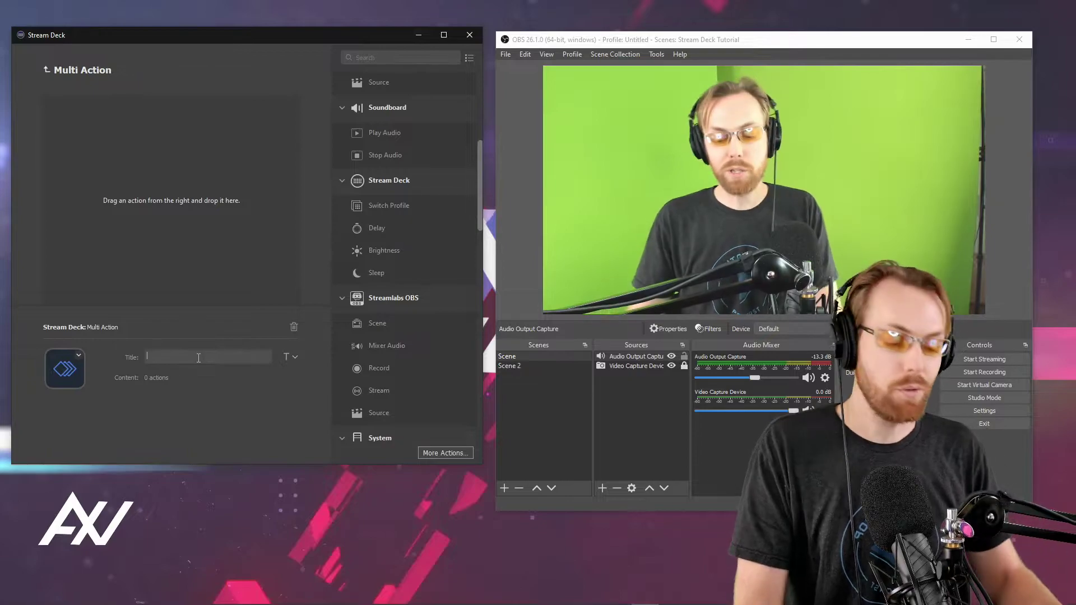
type("START")
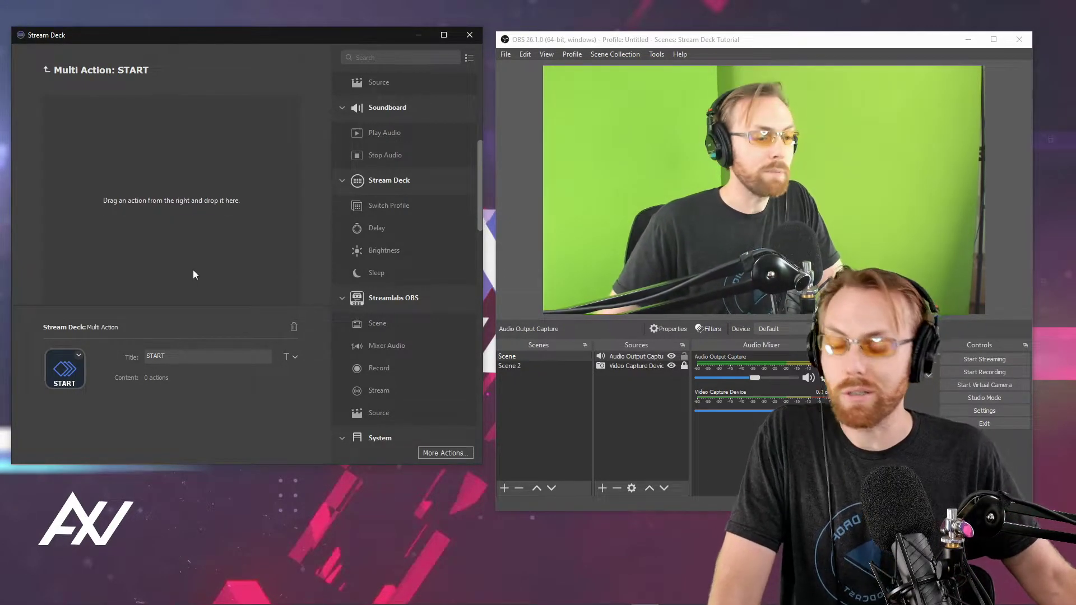
Step: Add an OBS Studio Record step set to Start, titled REC
scroll(440, 271, "down", 3)
scroll(441, 271, "up", 2)
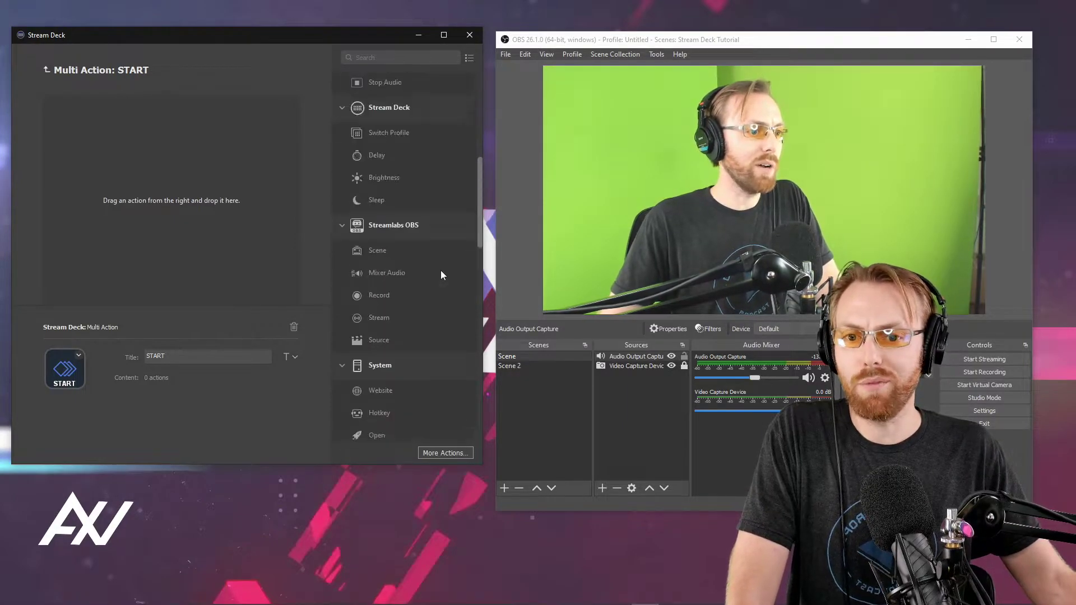
scroll(441, 270, "up", 4)
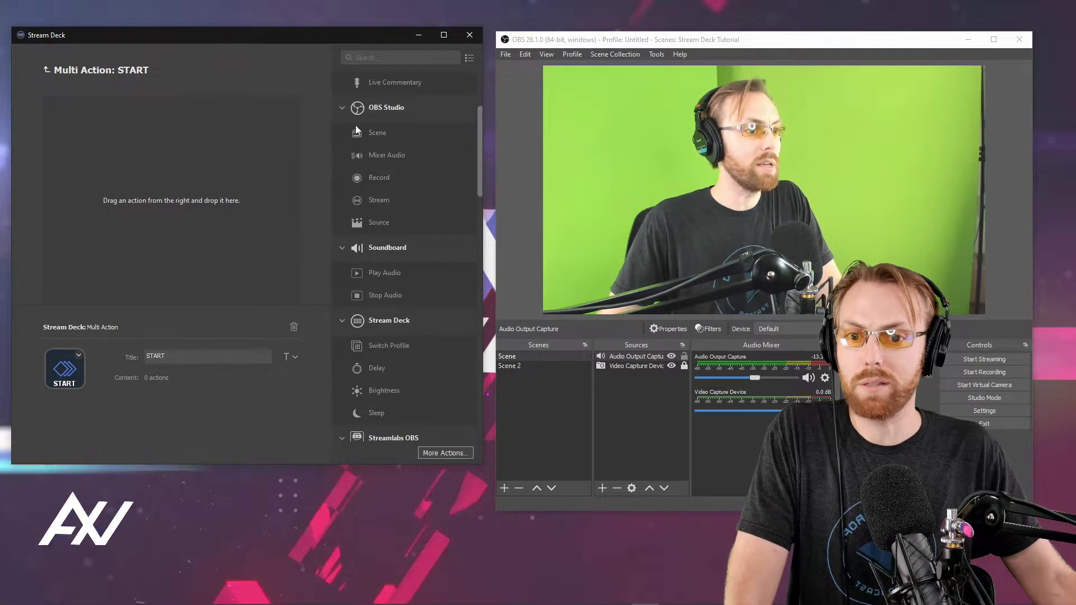
left_click_drag(374, 176, 124, 111)
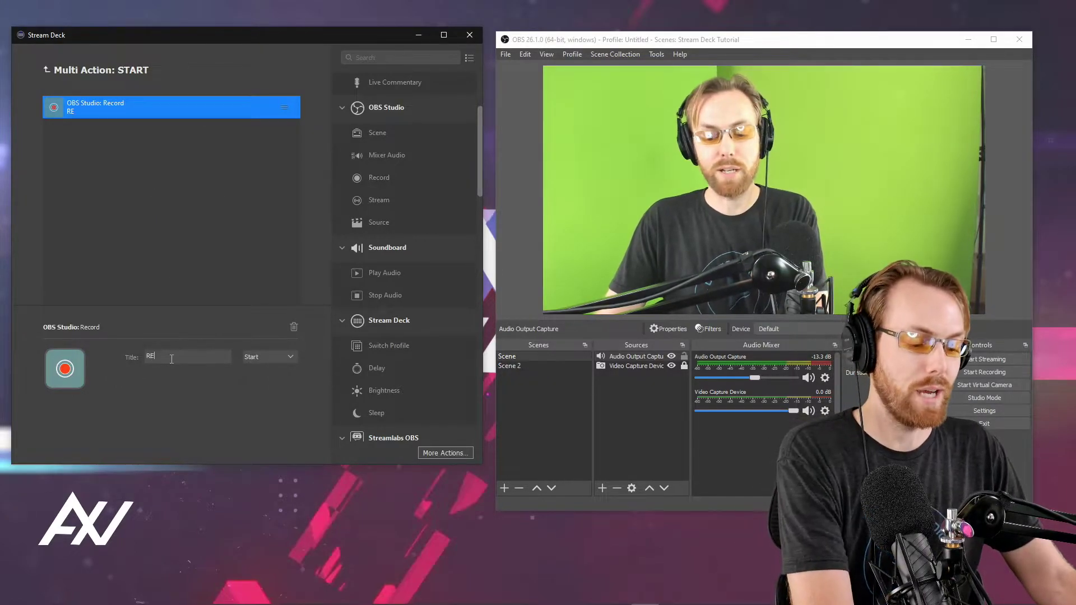
left_click(210, 196)
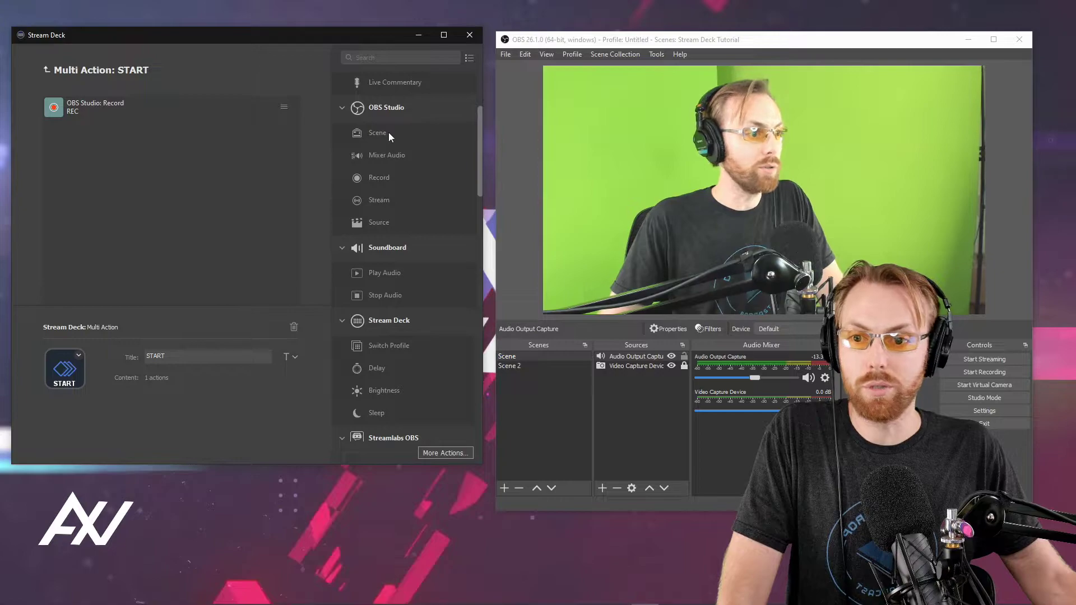
Step: Add an OBS Studio Scene step switching to Scene 2, titled Scene 2
left_click_drag(388, 132, 171, 215)
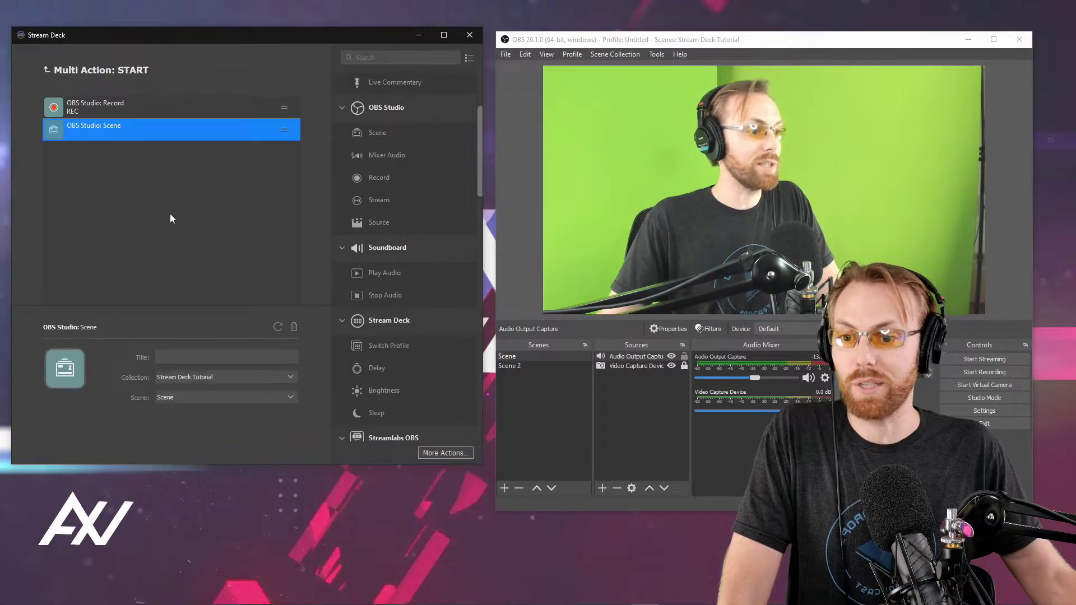
left_click(195, 398)
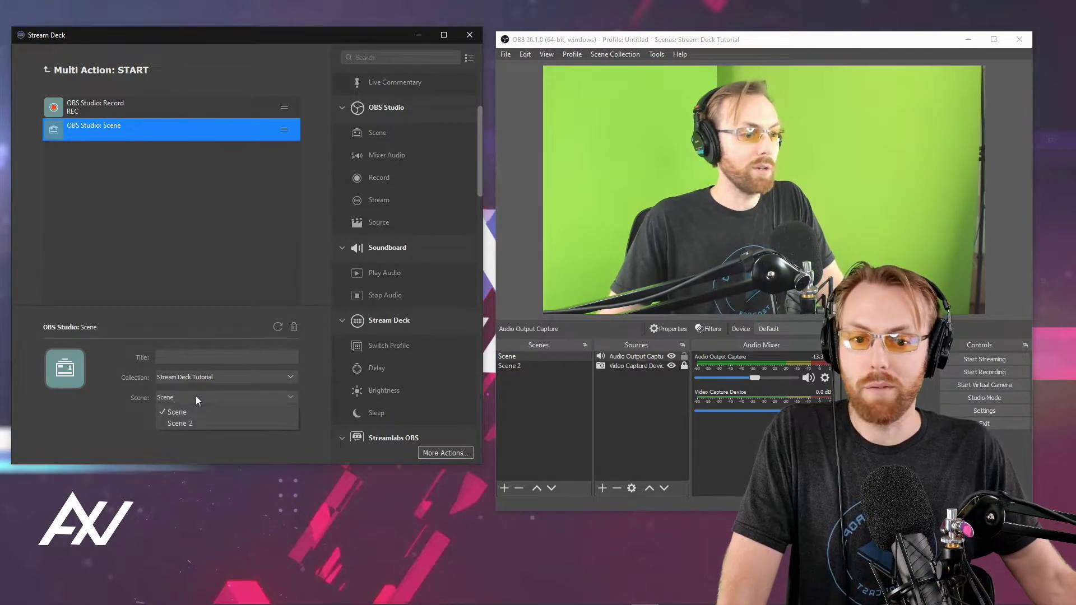
left_click(190, 421)
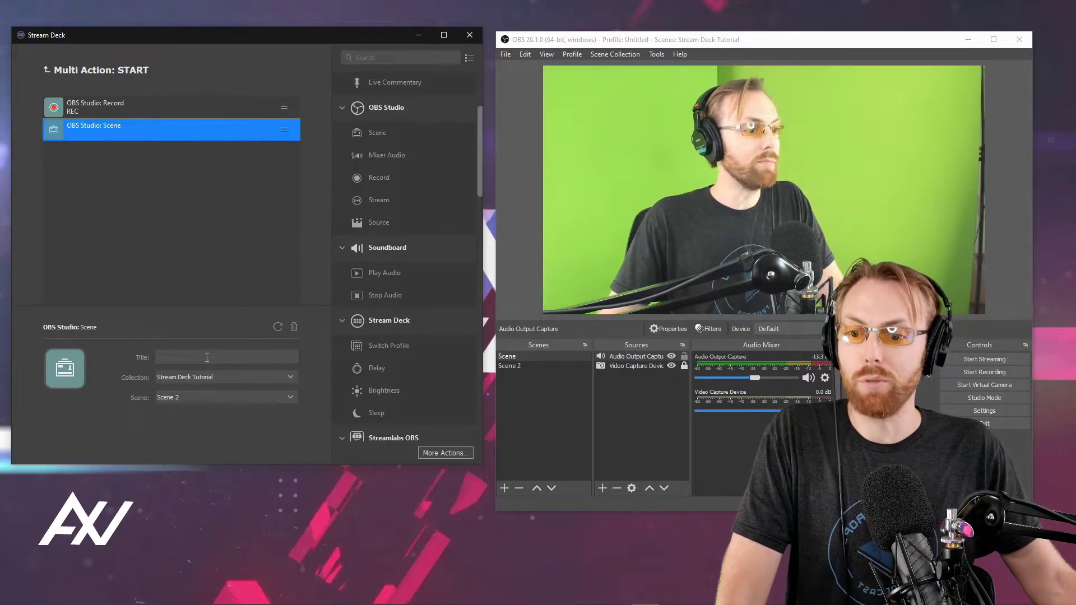
left_click(207, 352)
type("Scene 2")
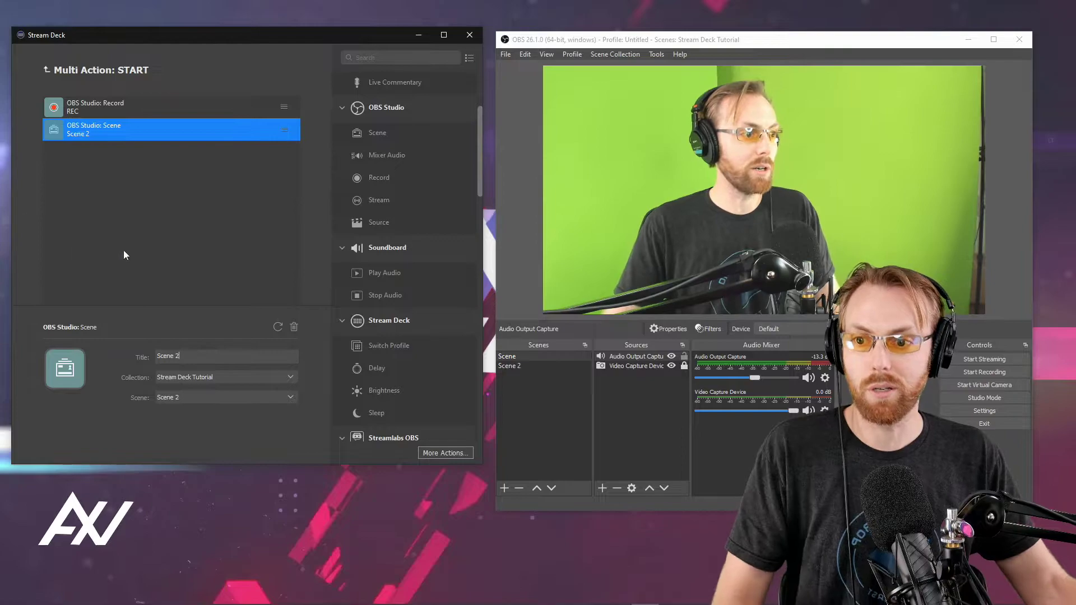
left_click(167, 237)
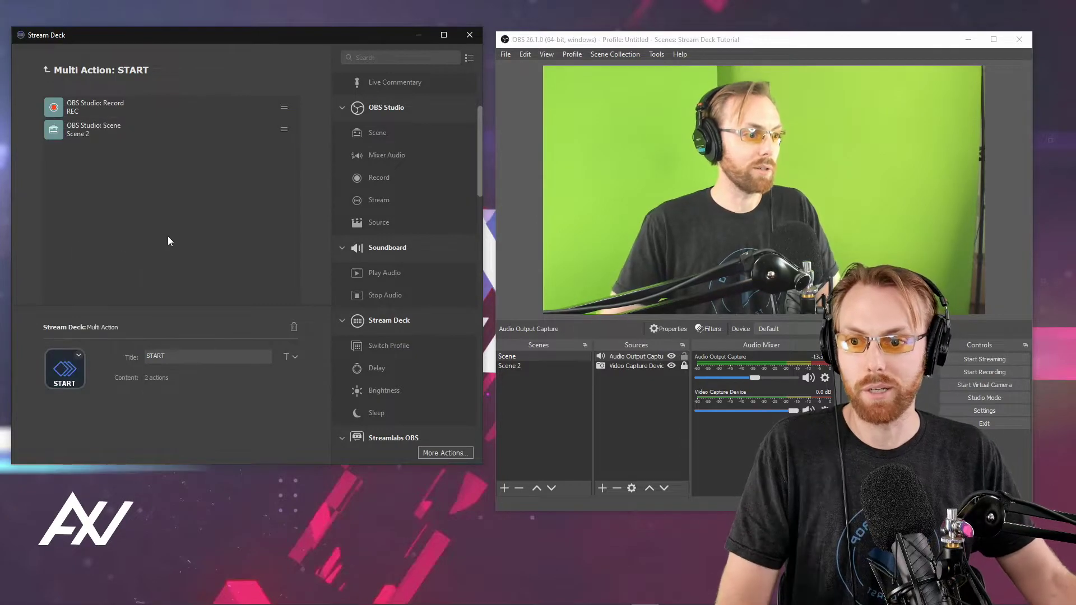
Step: Close the START editor, then stop the OBS test recording and switch OBS to Scene 2
left_click(48, 72)
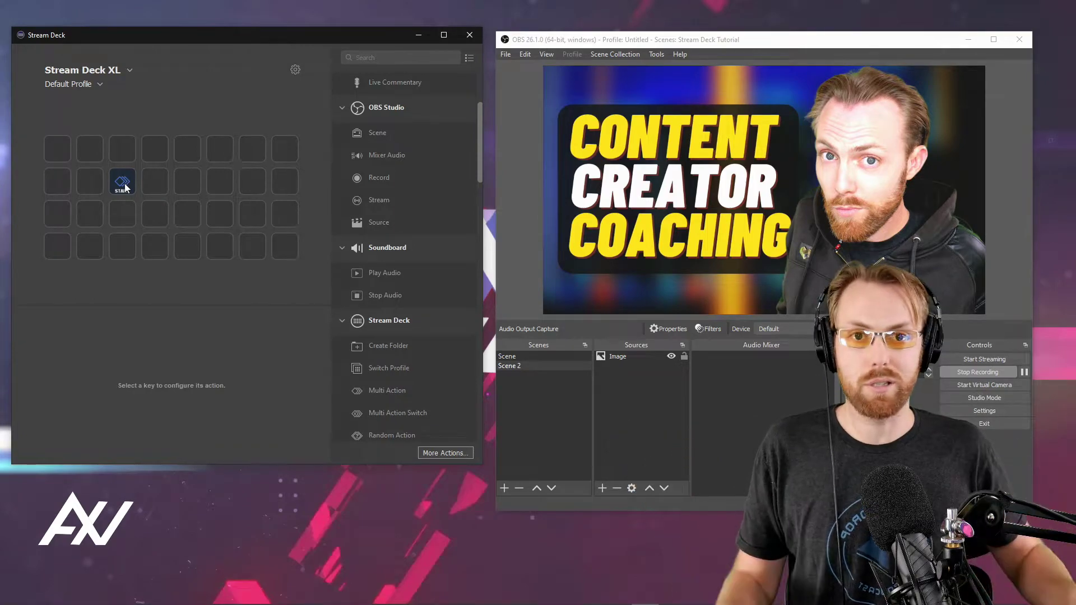
left_click(981, 374)
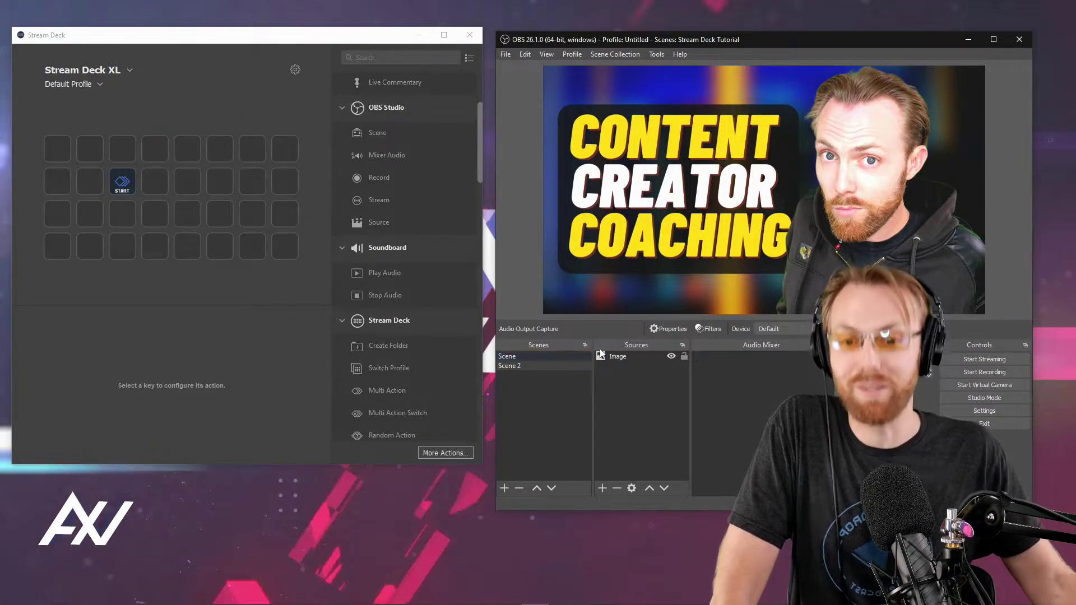
left_click(560, 365)
scroll(409, 297, "down", 5)
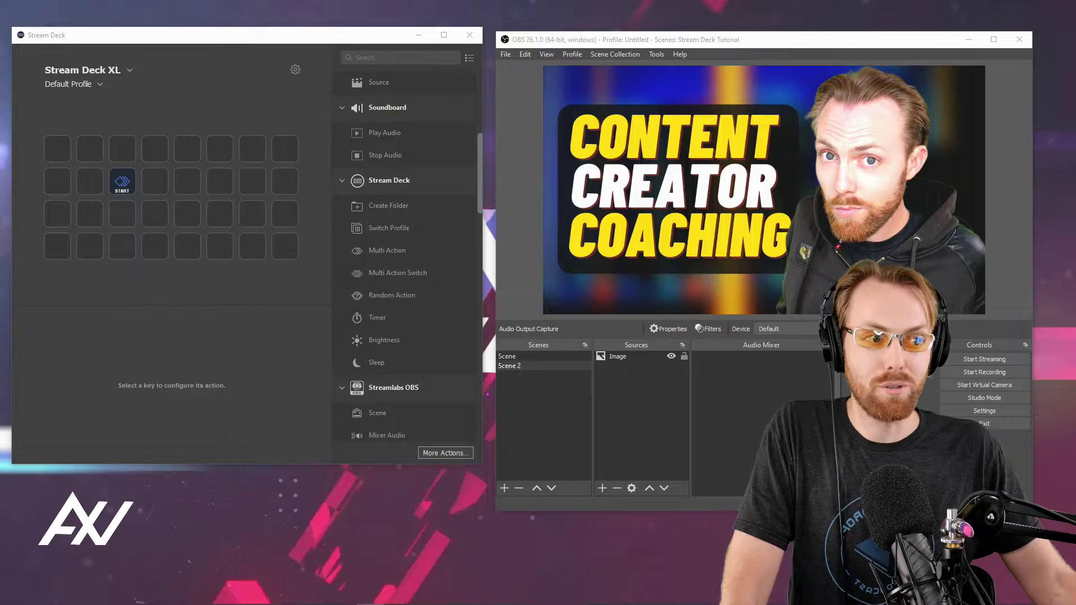
Step: Place a Multi Action Switch and give its first state an OBS Scene action targeting Scene
left_click_drag(393, 272, 217, 182)
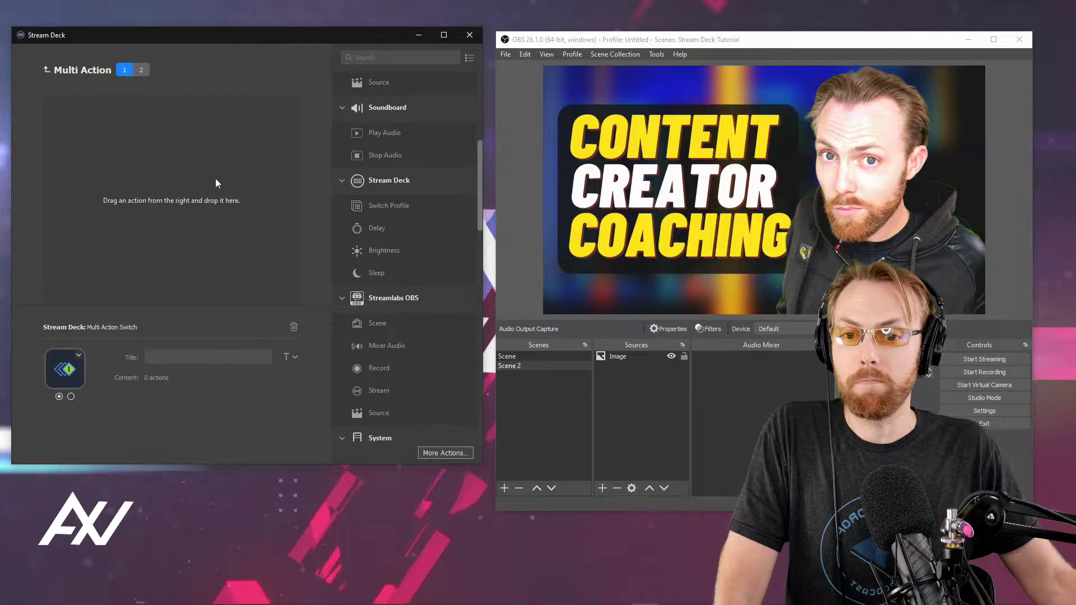
scroll(432, 207, "up", 3)
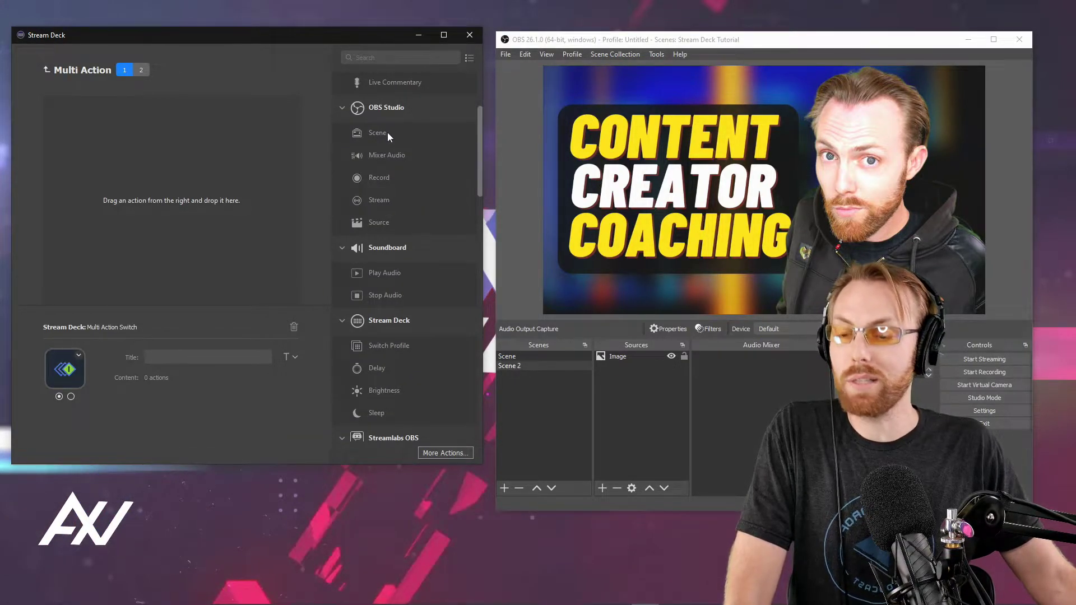
left_click_drag(381, 132, 170, 167)
left_click(195, 400)
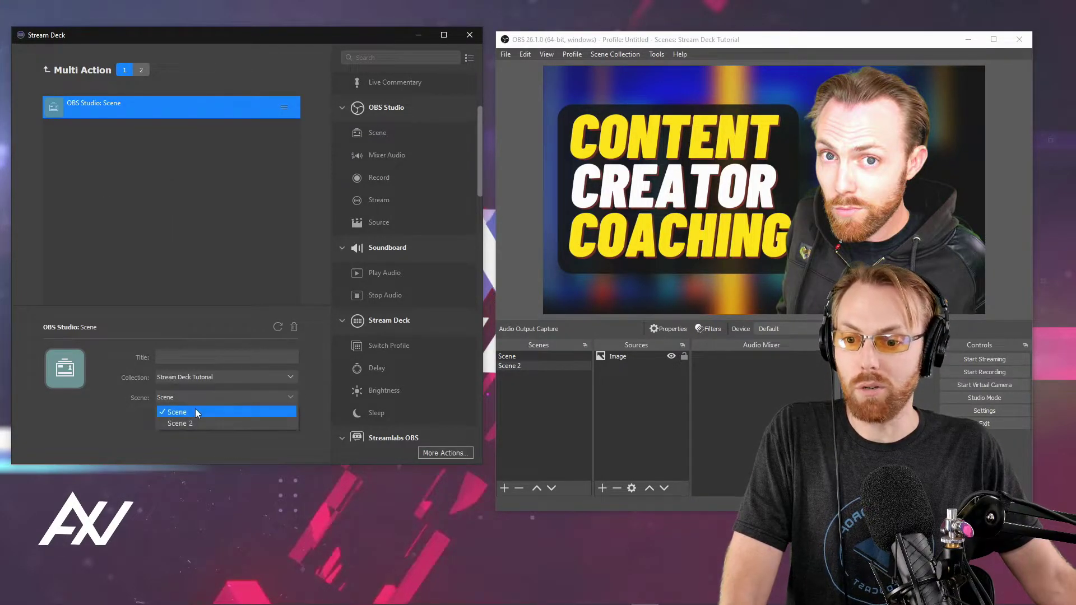
left_click(195, 408)
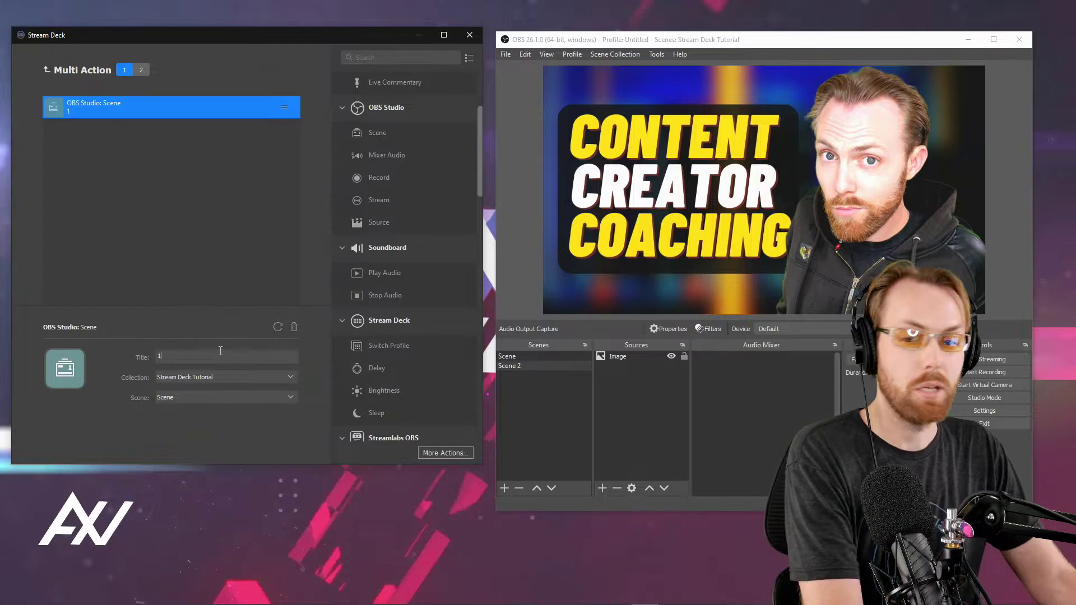
left_click(249, 264)
left_click(149, 108)
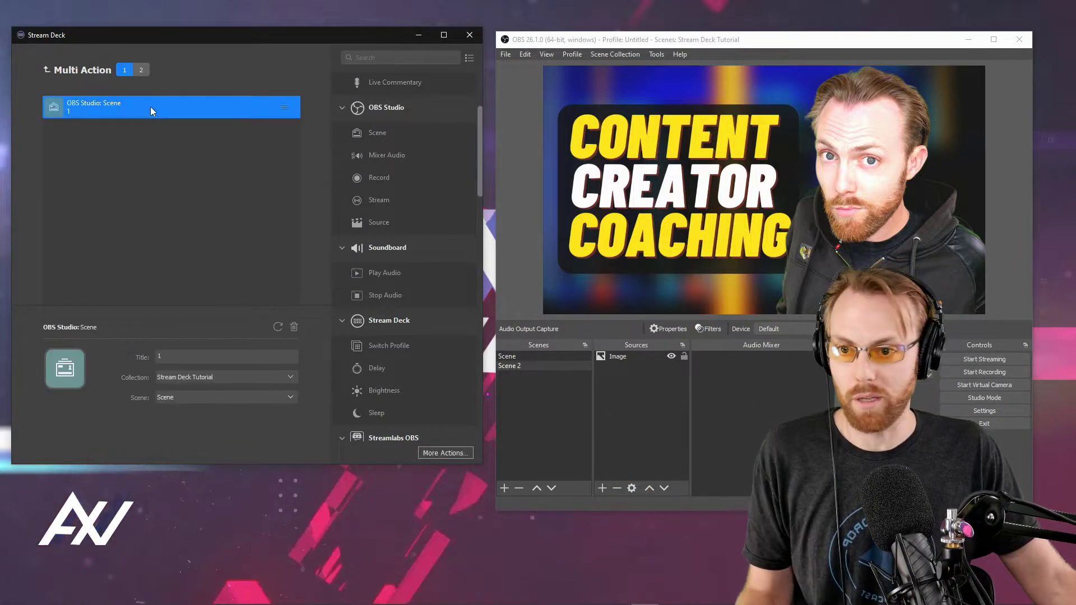
Step: Give the switch's second state an OBS Scene action targeting Scene 2
left_click(141, 71)
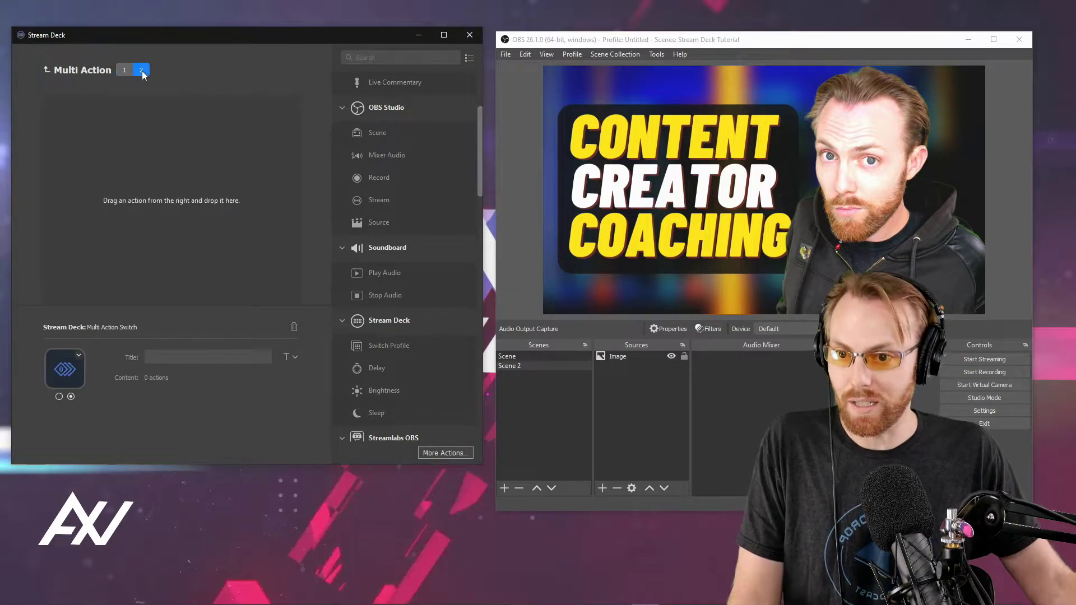
left_click_drag(375, 133, 143, 129)
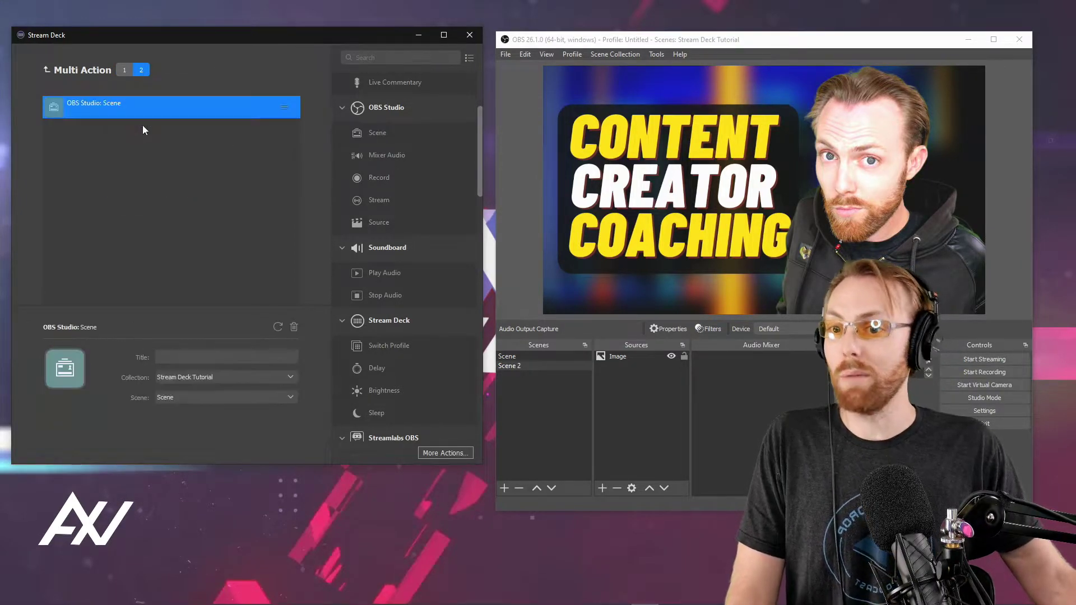
left_click(220, 423)
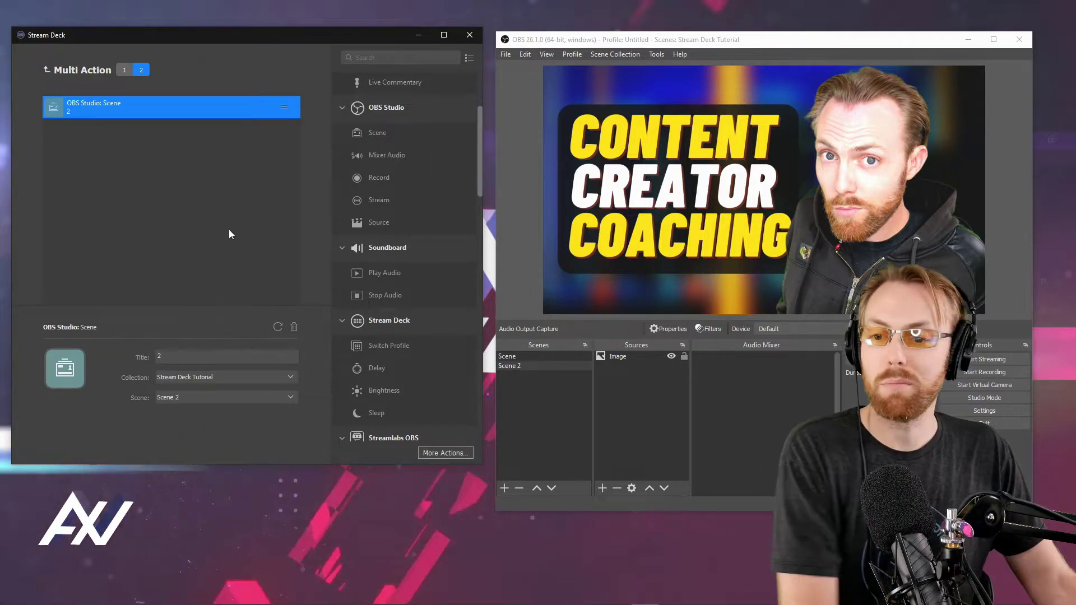
left_click(222, 137)
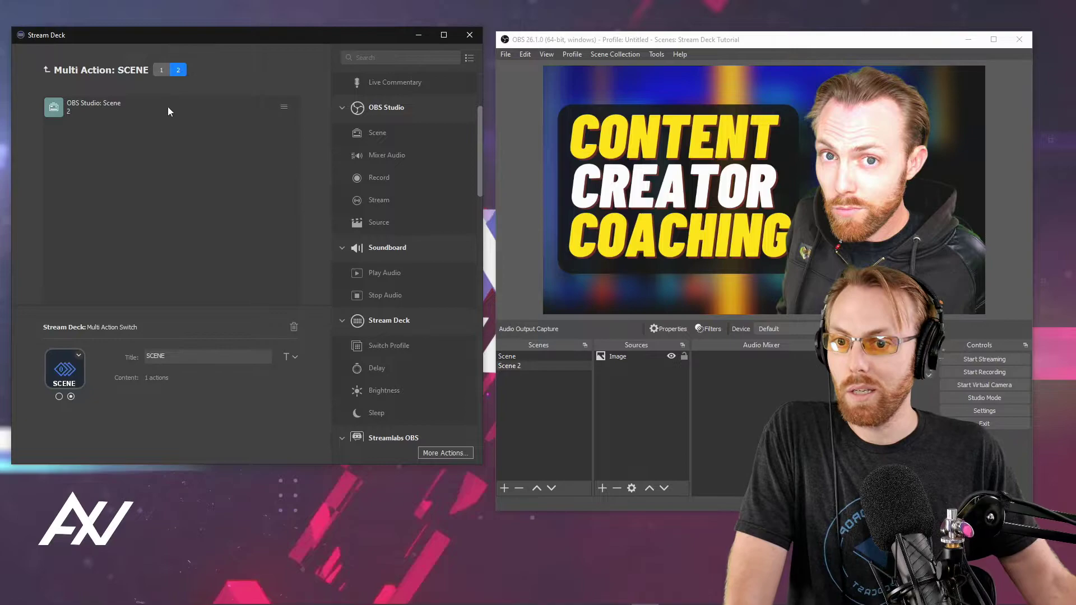
Step: Title state 2 of the switch key SCENE 2 and state 1 SCENE 1
left_click(164, 69)
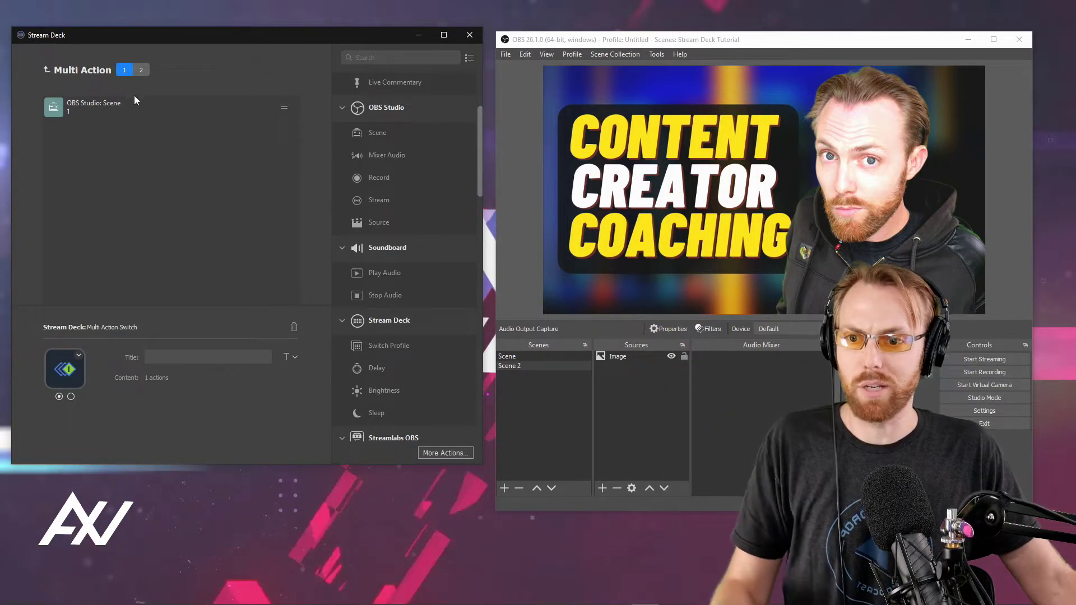
left_click(141, 71)
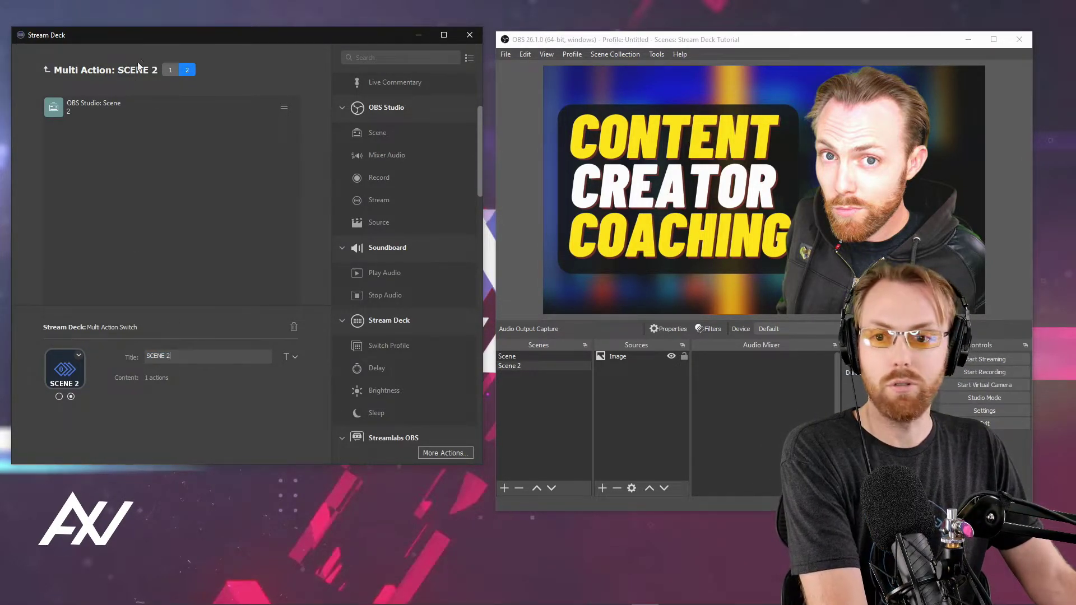
left_click(168, 71)
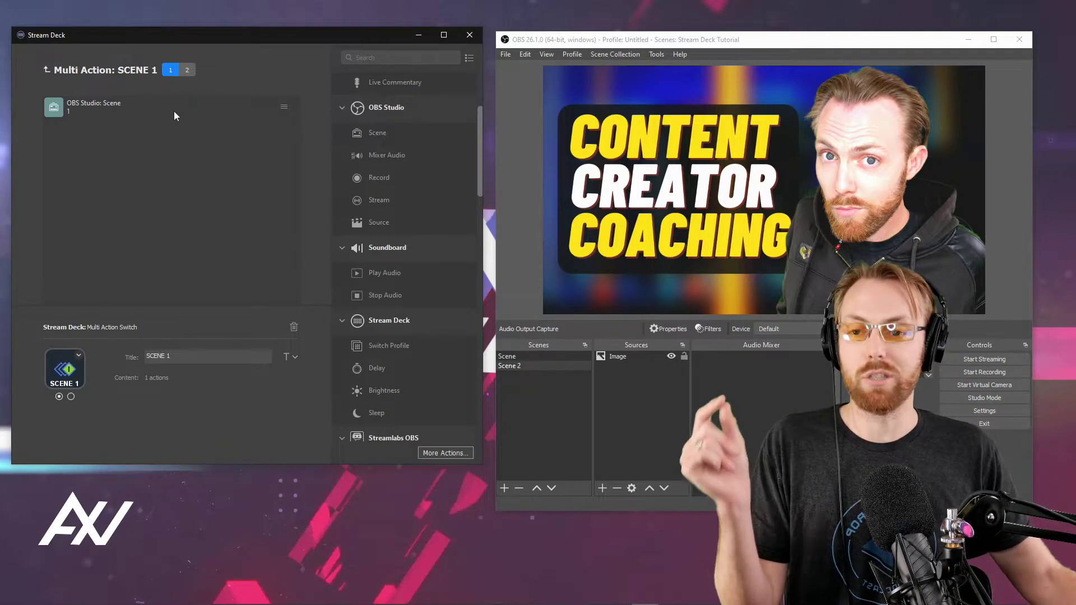
Step: Return to the XL grid with the START and SCENE 1 keys, then switch to the awalldigital.com window
left_click(47, 70)
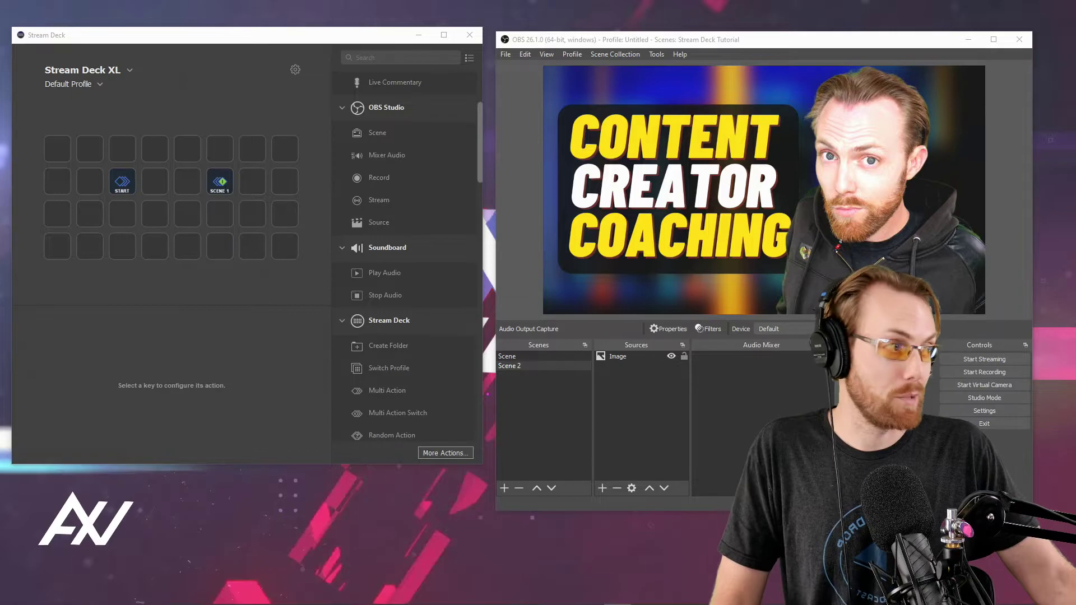
key("alt+Tab")
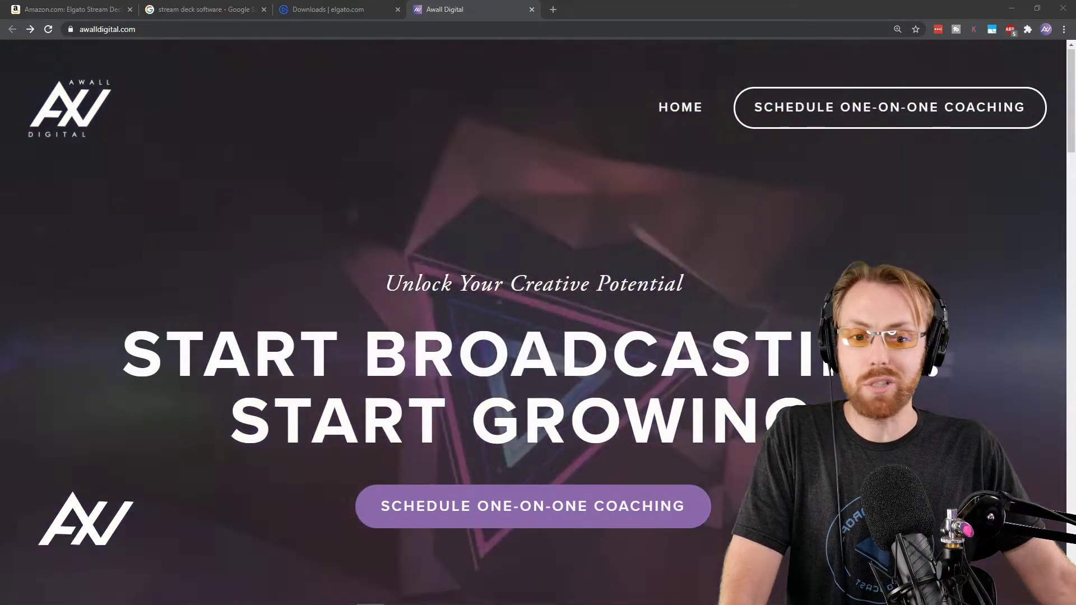
Step: Pick December 22, 2020 at 10:00am in the one-on-one coaching calendar and confirm the slot
left_click(532, 507)
scroll(533, 319, "down", 15)
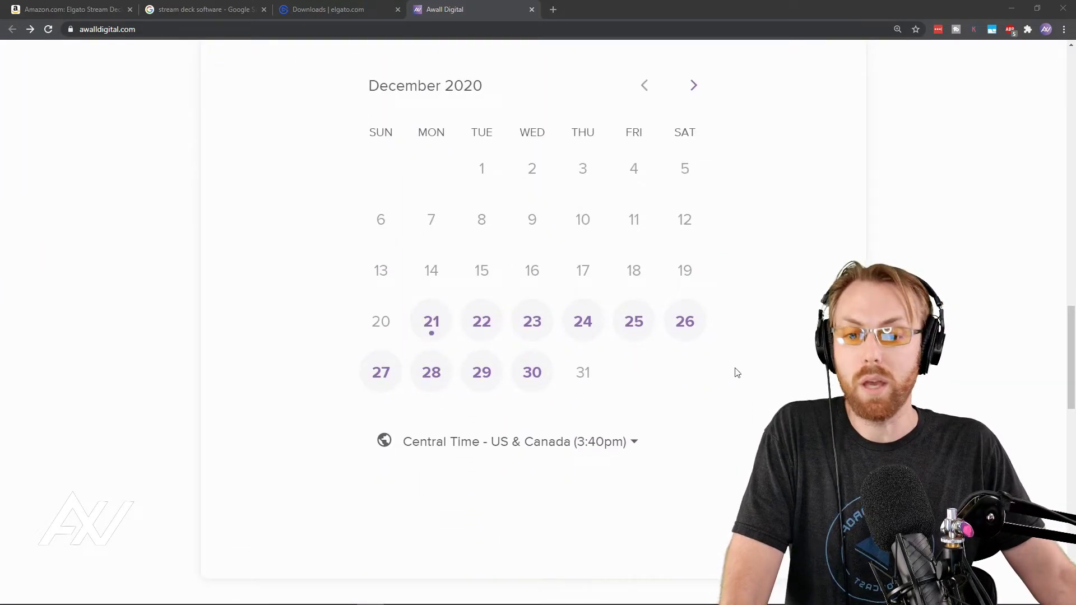
left_click(482, 331)
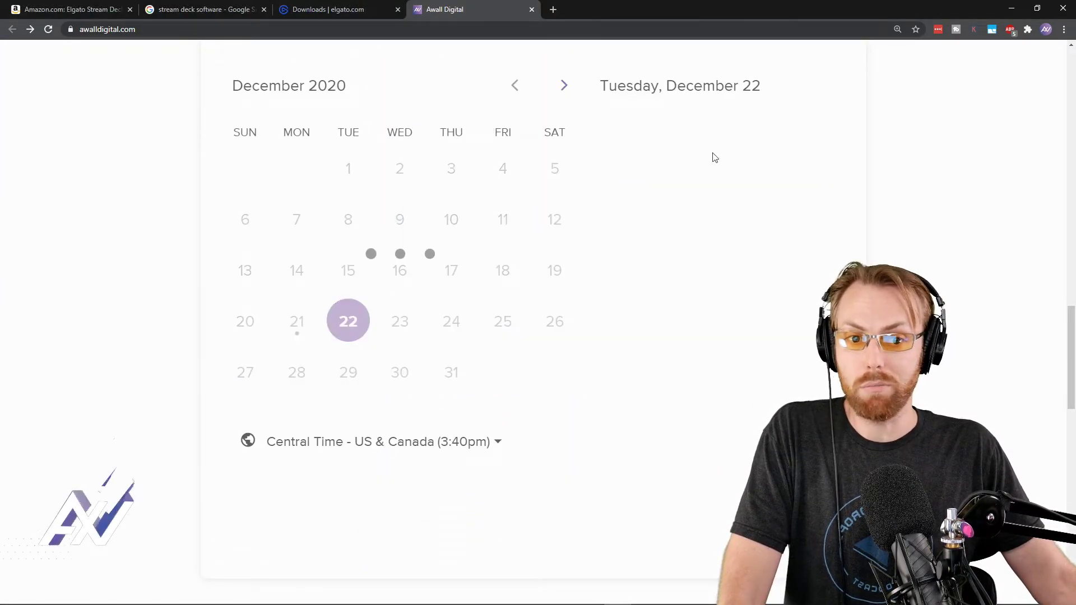
left_click(734, 158)
left_click(785, 150)
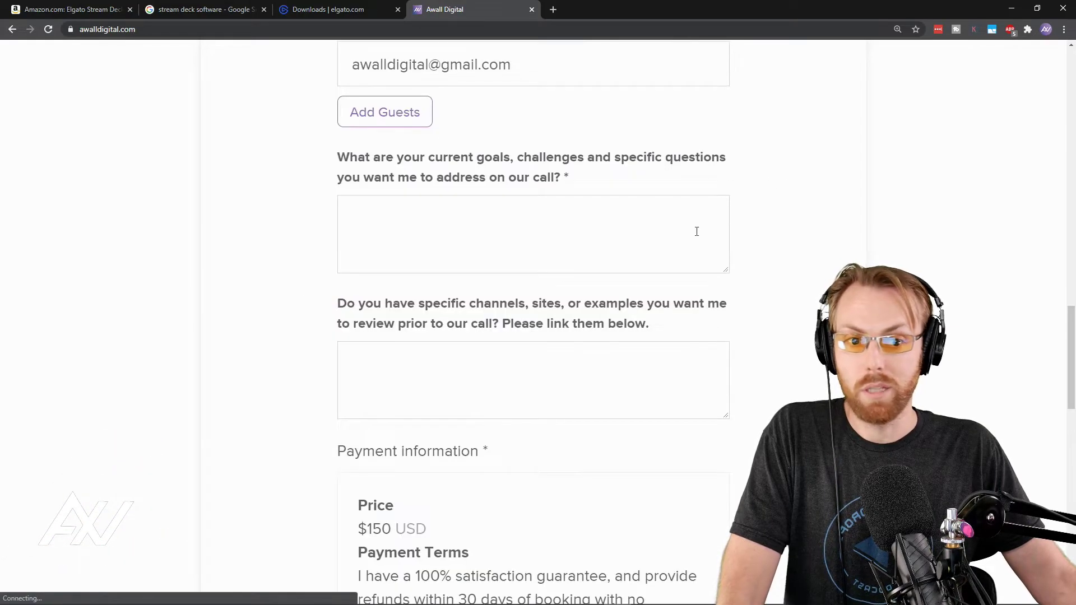
scroll(772, 259, "down", 5)
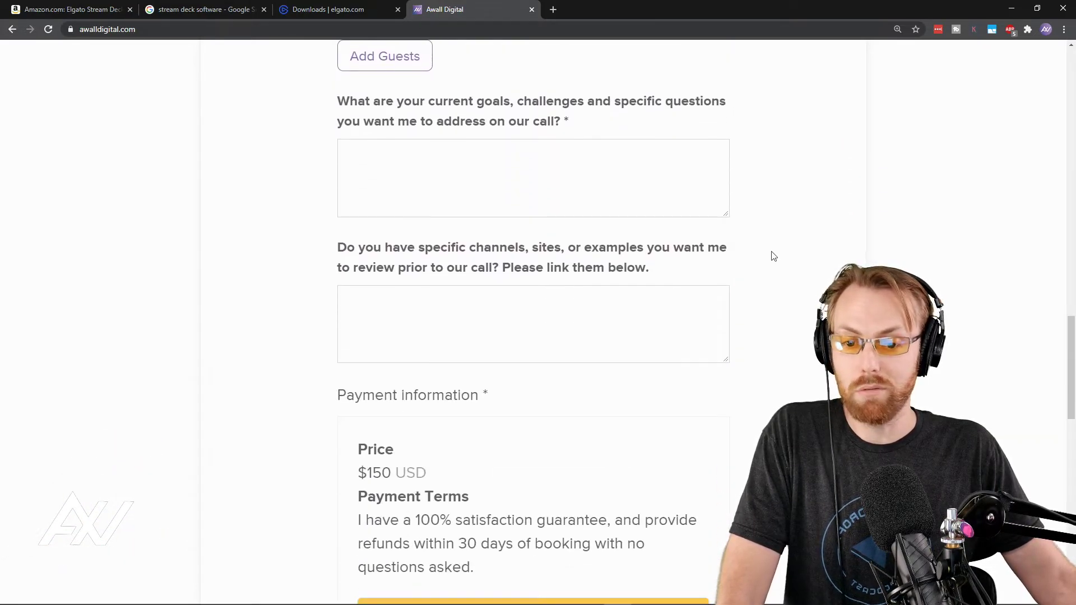
scroll(776, 256, "up", 2)
scroll(776, 255, "up", 15)
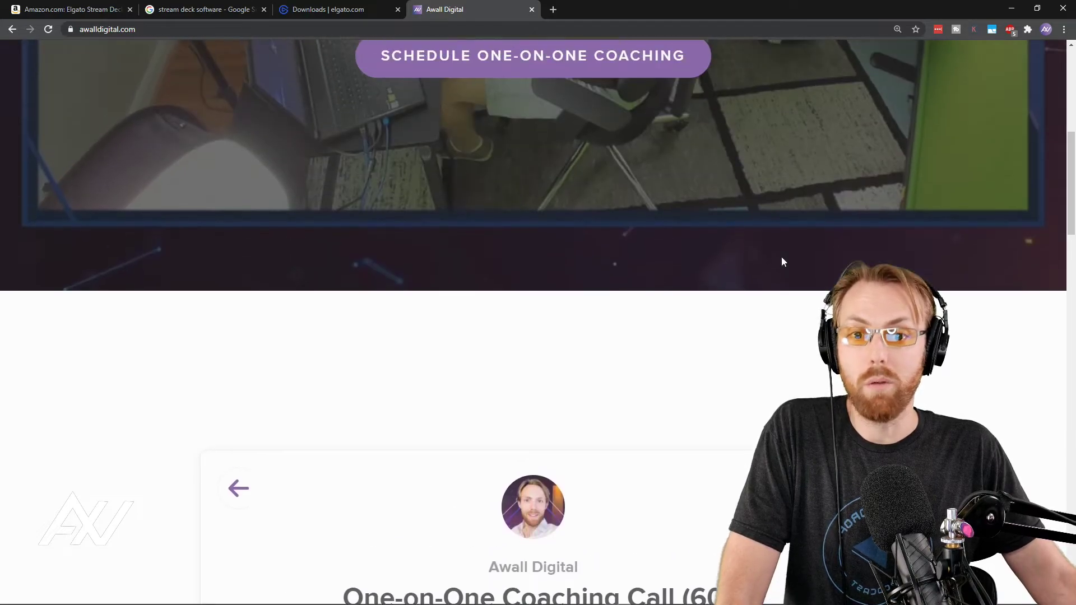
scroll(781, 257, "down", 4)
scroll(782, 260, "down", 3)
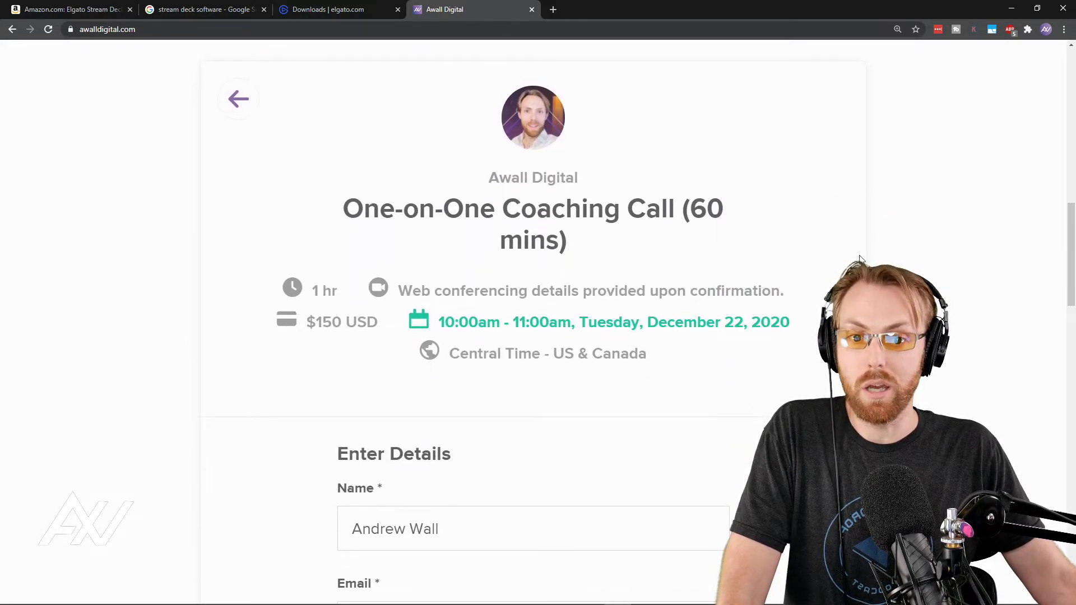